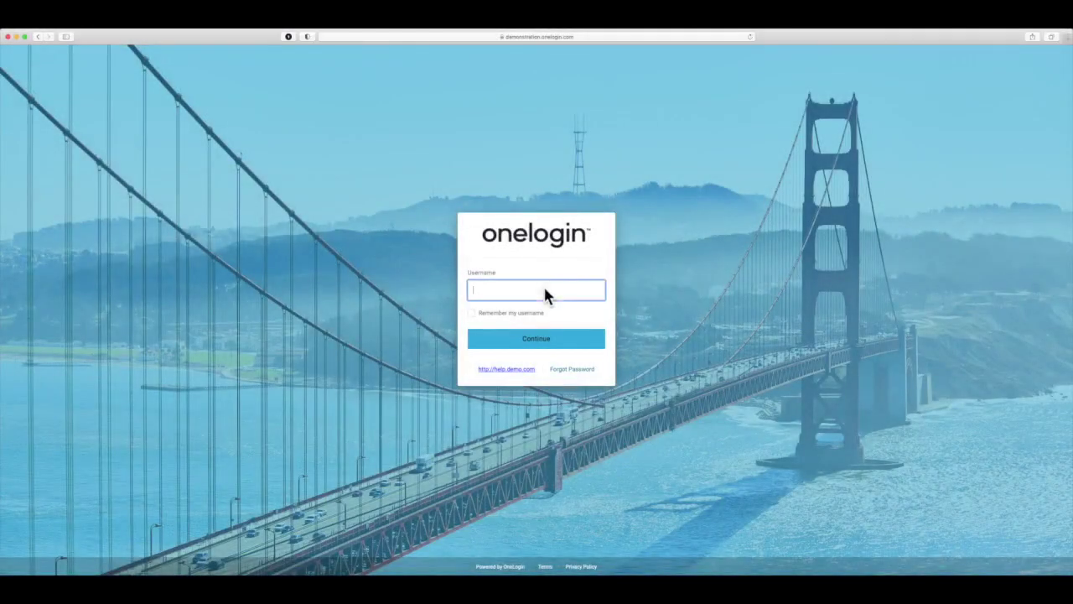
Step: Sign in to the OneLogin portal with the user's username and password
{"action": "key", "text": "Return"}
{"action": "type", "text": "••••••••••••"}
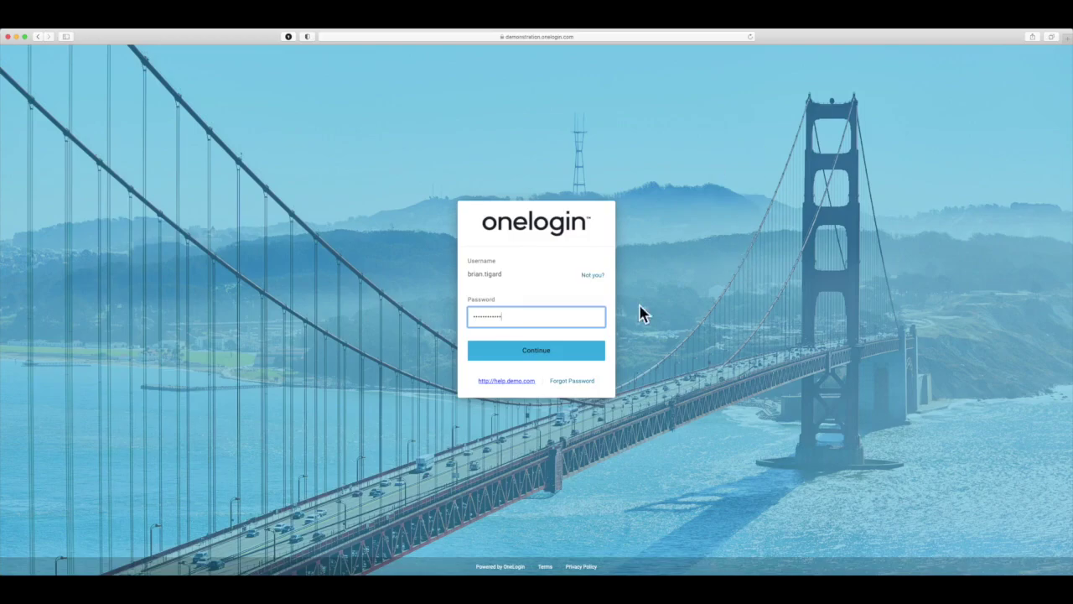
{"action": "left_click", "coordinate": [589, 361]}
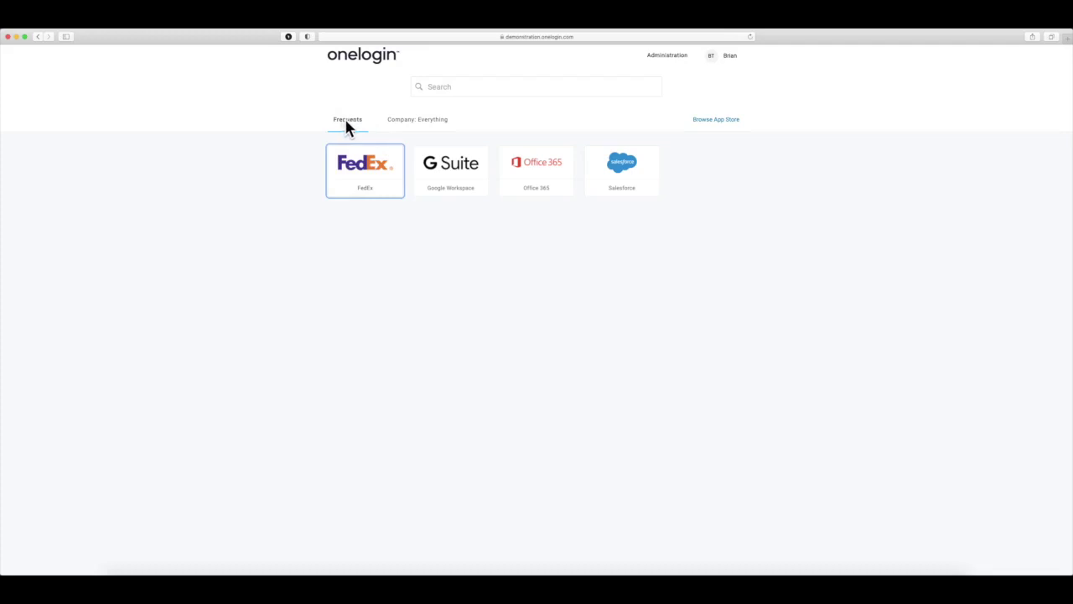
Step: Switch to the Company: Everything app list and test a 'sales' search, then clear it
{"action": "left_click", "coordinate": [418, 123]}
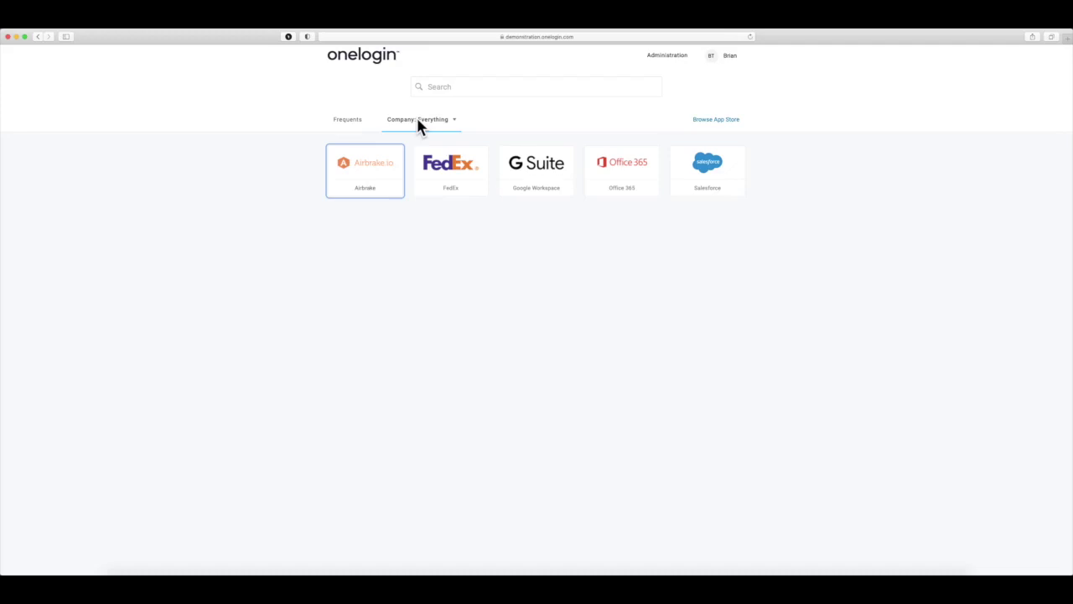
{"action": "left_click", "coordinate": [470, 89]}
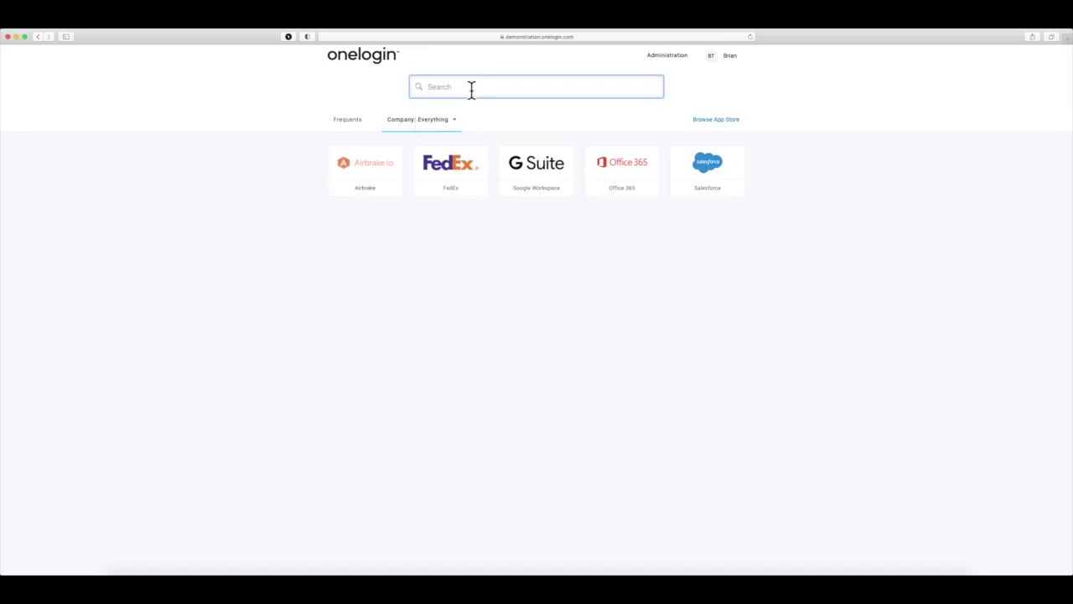
{"action": "type", "text": "sales"}
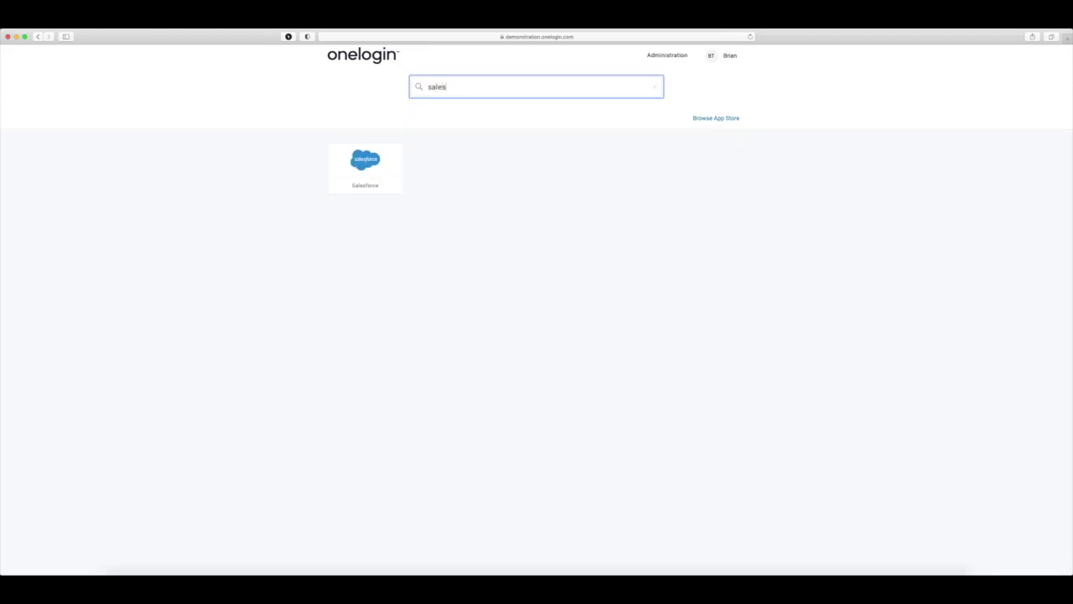
{"action": "key", "text": "BackSpace"}
{"action": "key", "text": "BackSpace"}
{"action": "key", "text": "BackSpace"}
{"action": "key", "text": "BackSpace"}
{"action": "key", "text": "BackSpace"}
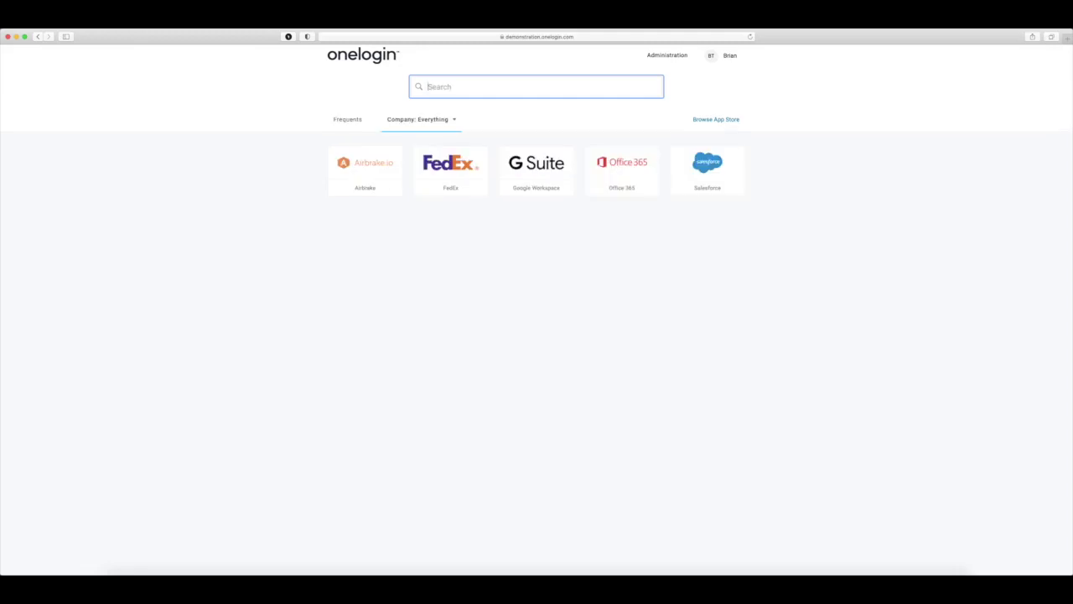
Step: Launch Google Workspace to open Gmail in a new tab, then return to the OneLogin portal
{"action": "left_click", "coordinate": [533, 165]}
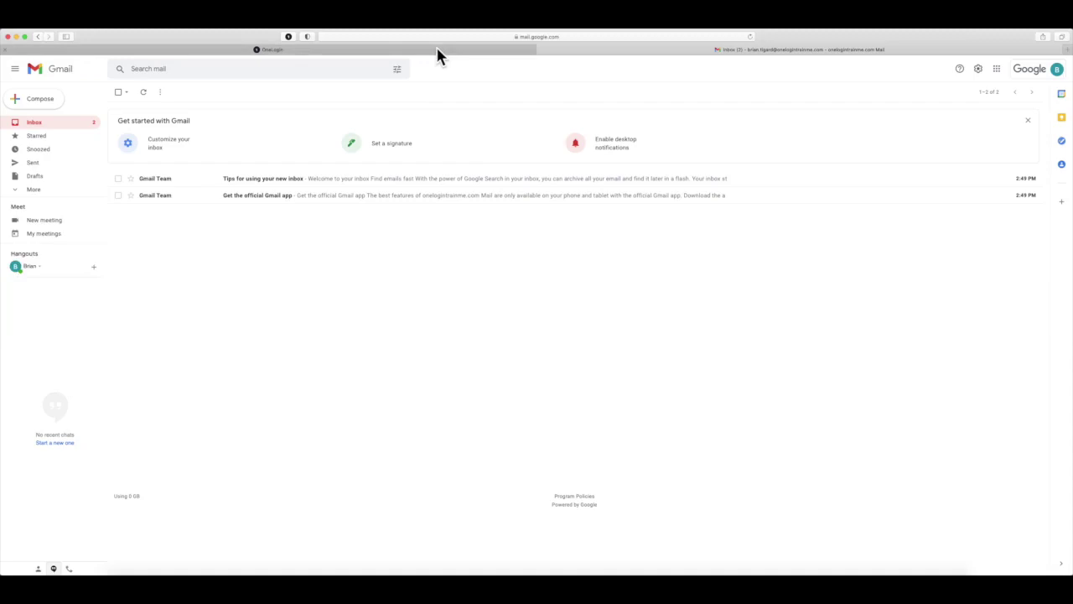
{"action": "mouse_move", "coordinate": [435, 49]}
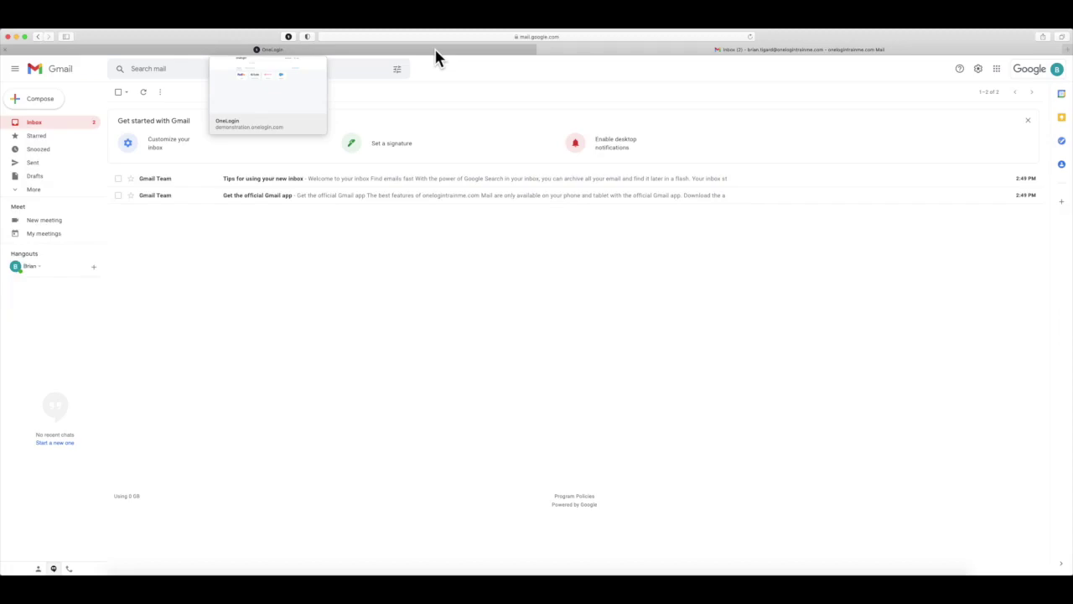
{"action": "left_click", "coordinate": [435, 50]}
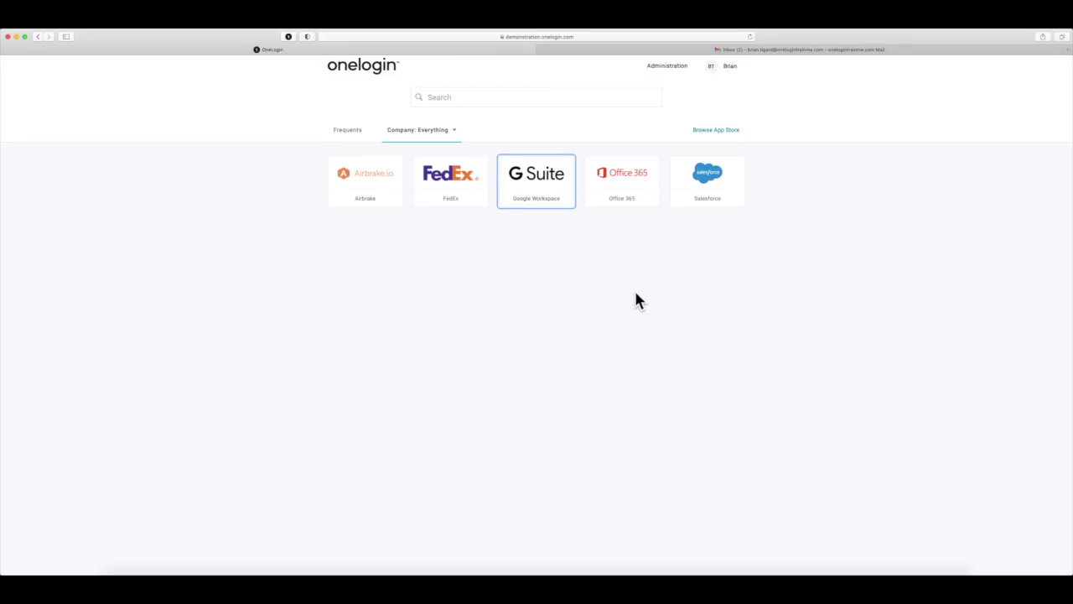
Step: Search the App Store for 'amazon', preview the Add Amazon form, and return home without saving
{"action": "left_click", "coordinate": [712, 132]}
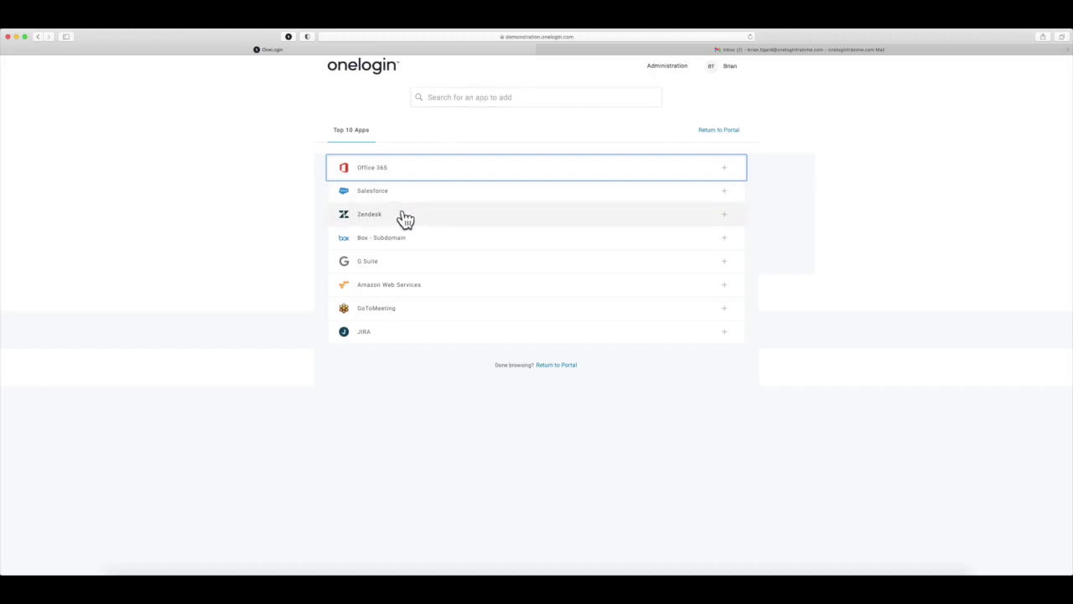
{"action": "left_click", "coordinate": [465, 92]}
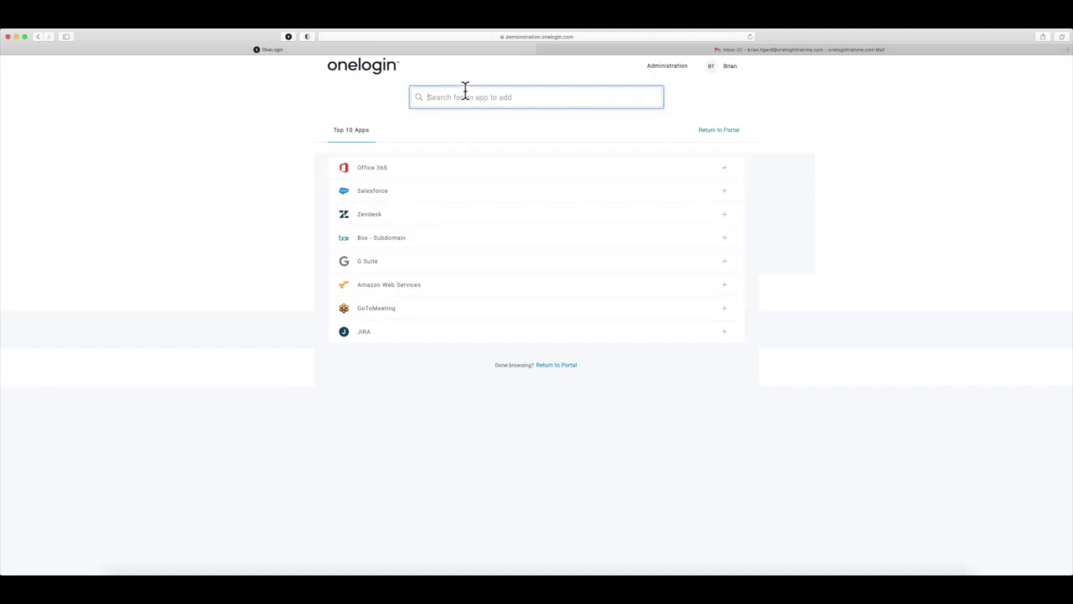
{"action": "type", "text": "am"}
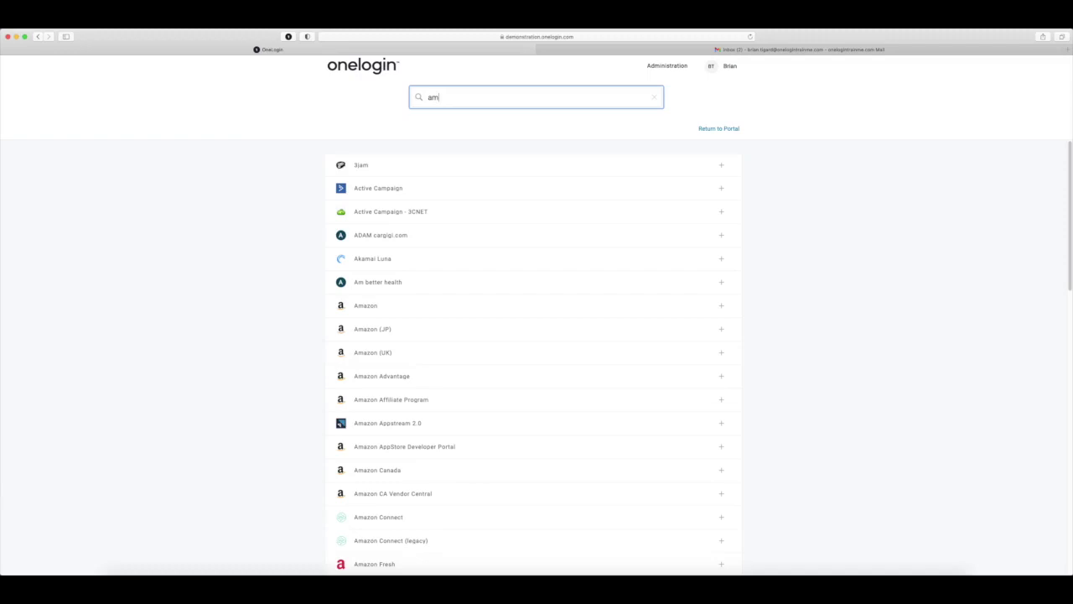
{"action": "type", "text": "azon"}
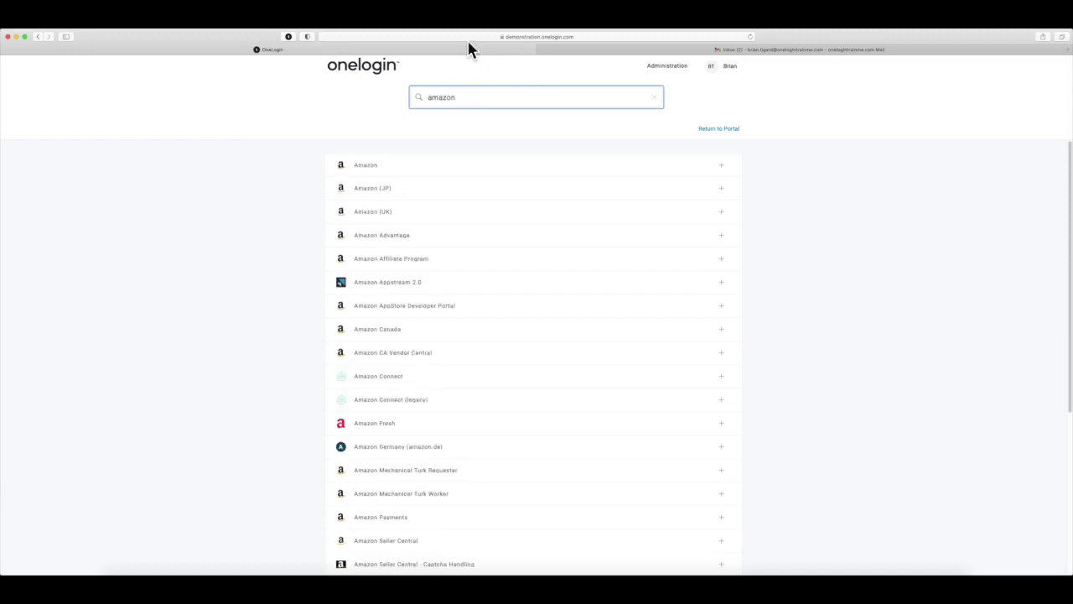
{"action": "left_click", "coordinate": [487, 171]}
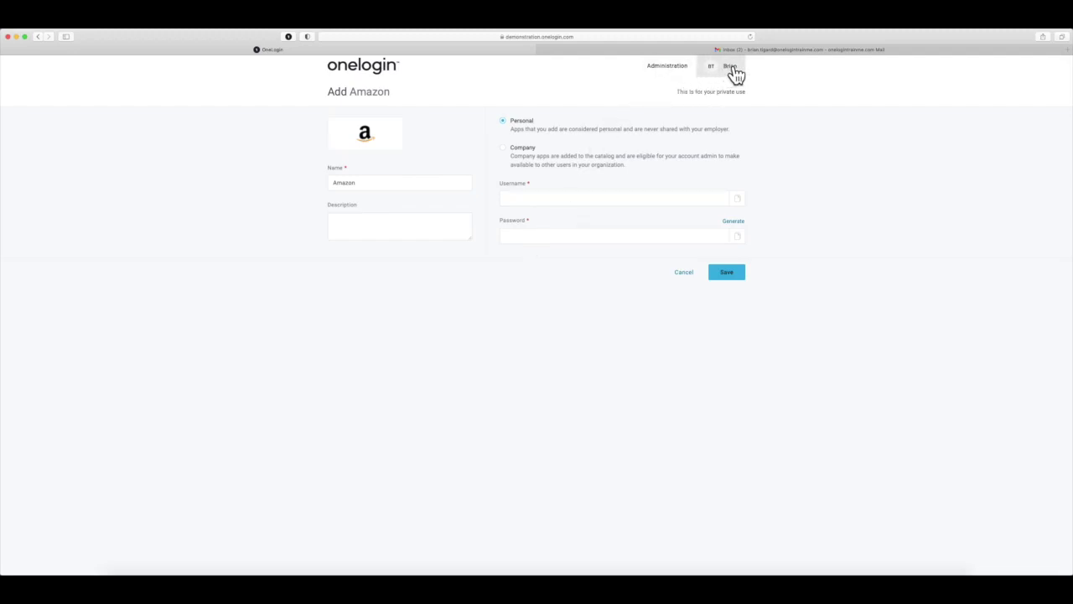
{"action": "left_click", "coordinate": [375, 74]}
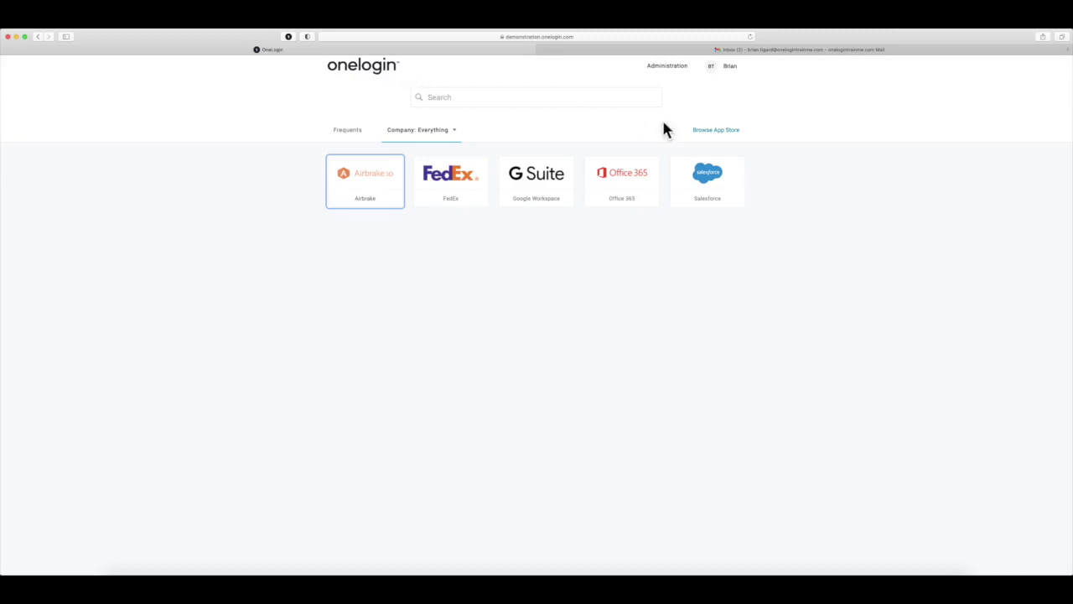
Step: Go through the profile page to Security Factors and start adding a OneLogin Protect factor
{"action": "left_click", "coordinate": [729, 68]}
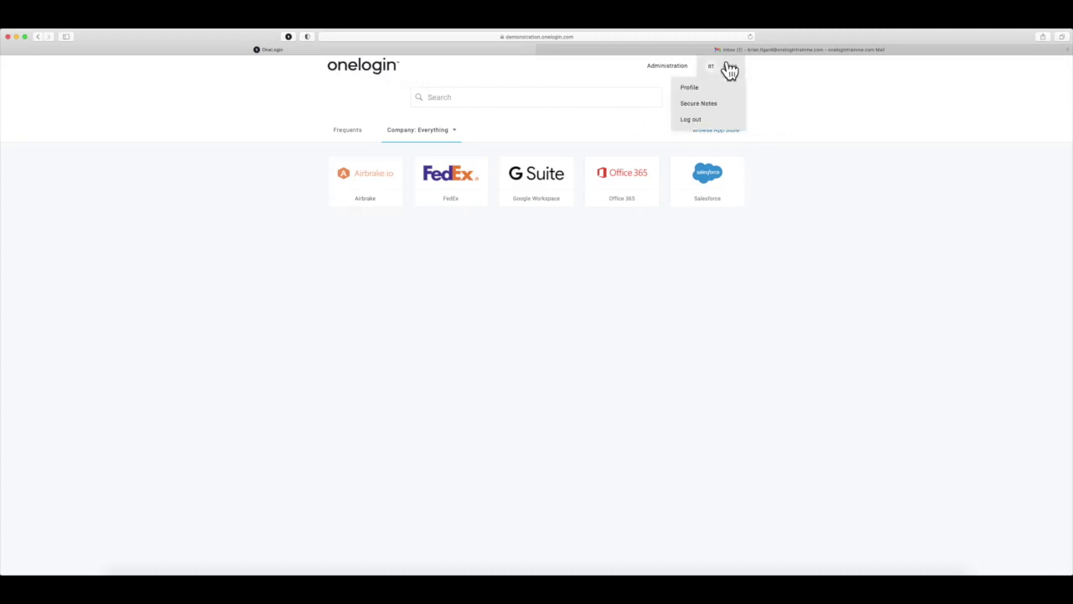
{"action": "left_click", "coordinate": [723, 88]}
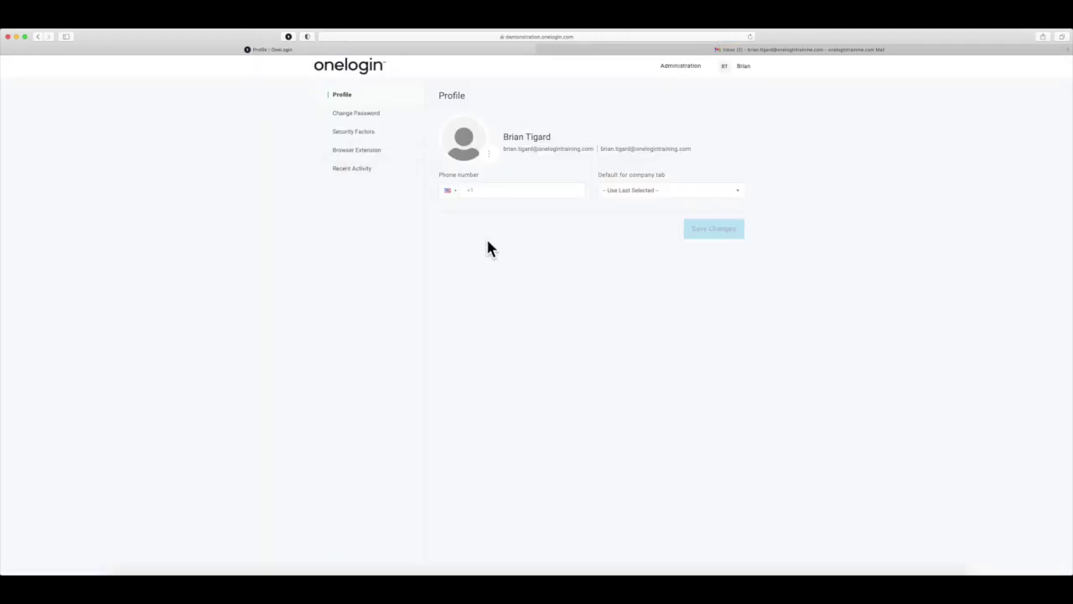
{"action": "left_click", "coordinate": [363, 114]}
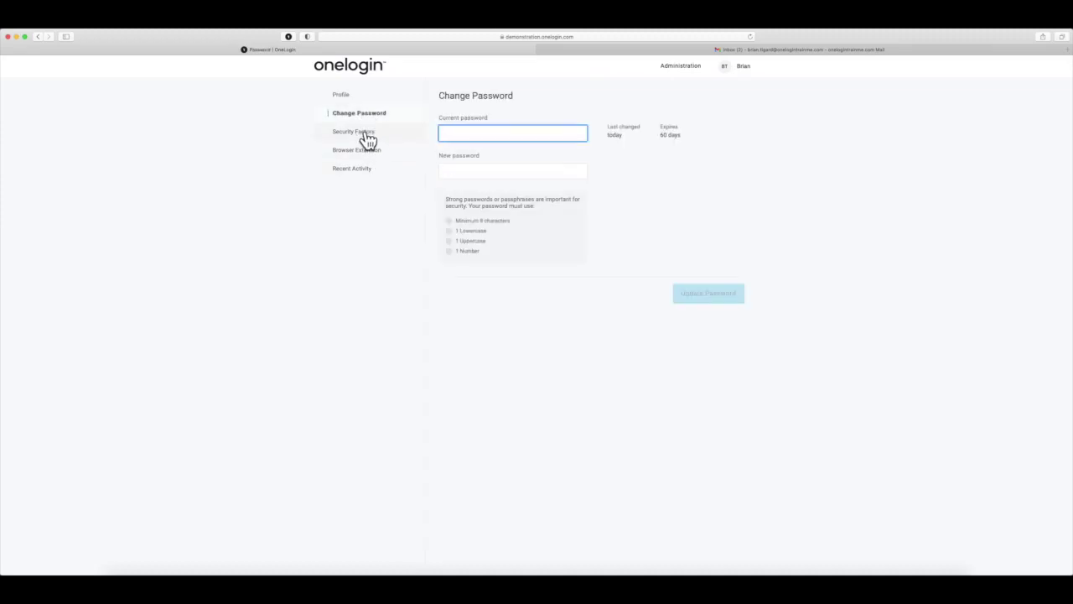
{"action": "left_click", "coordinate": [368, 136]}
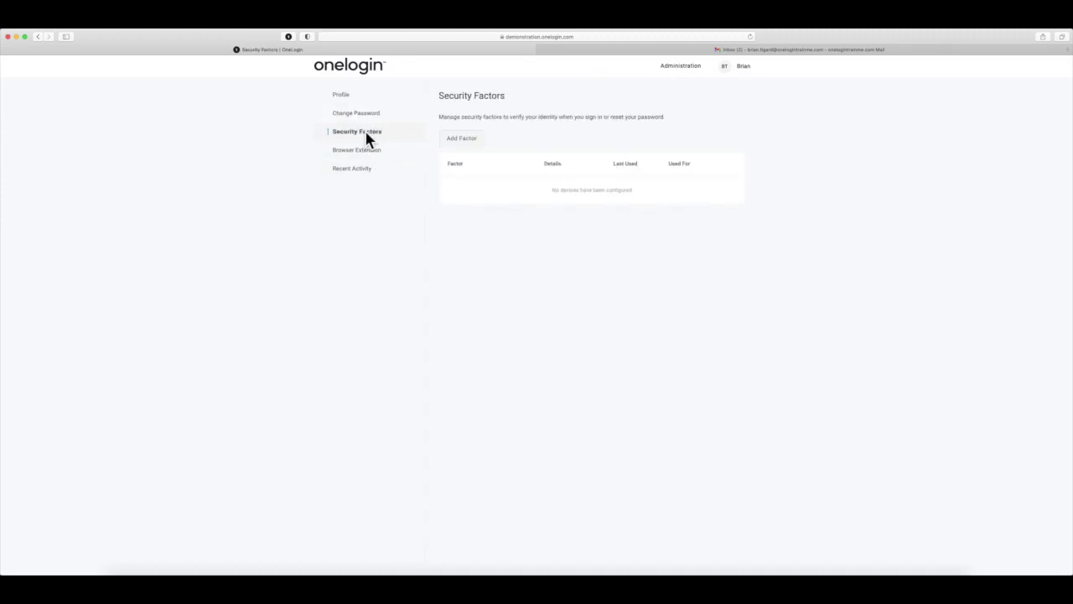
{"action": "left_click", "coordinate": [473, 144]}
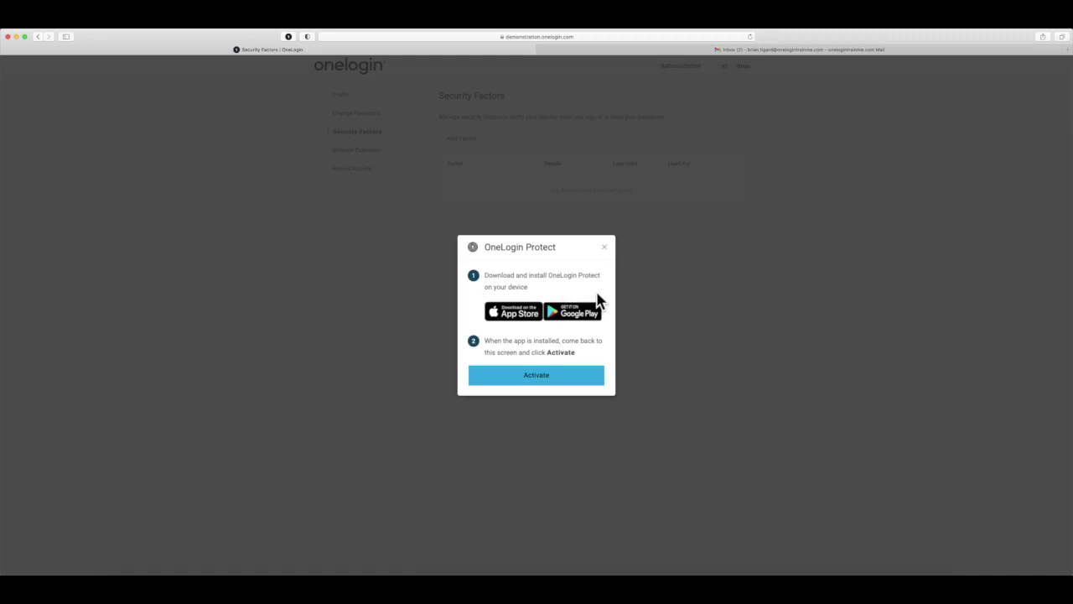
Step: Show the OneLogin Protect activation QR code, then close the setup dialog without adding a device
{"action": "left_click", "coordinate": [554, 382]}
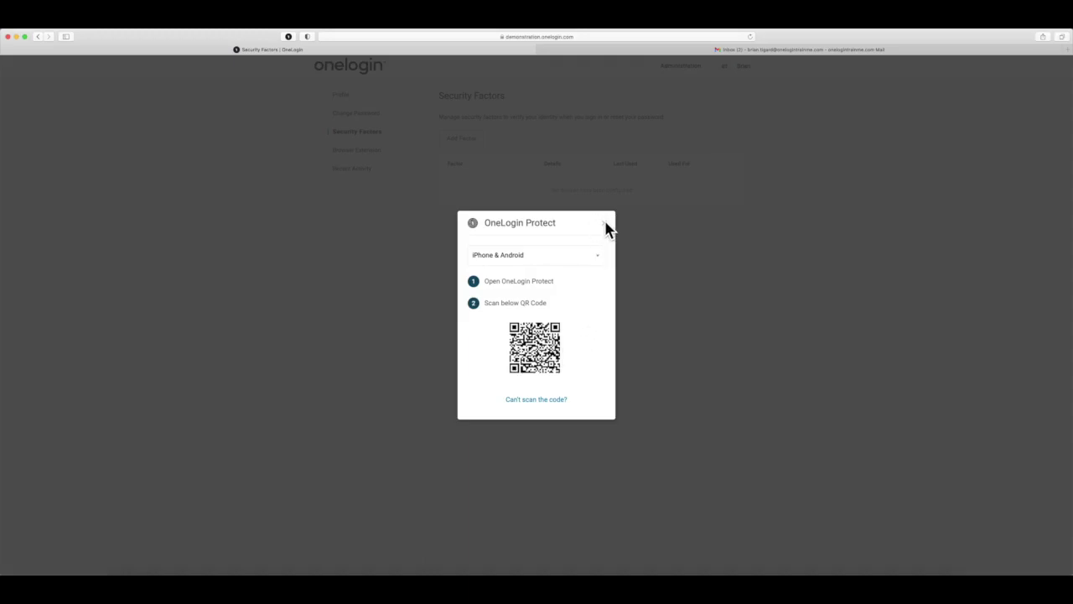
{"action": "left_click", "coordinate": [604, 224]}
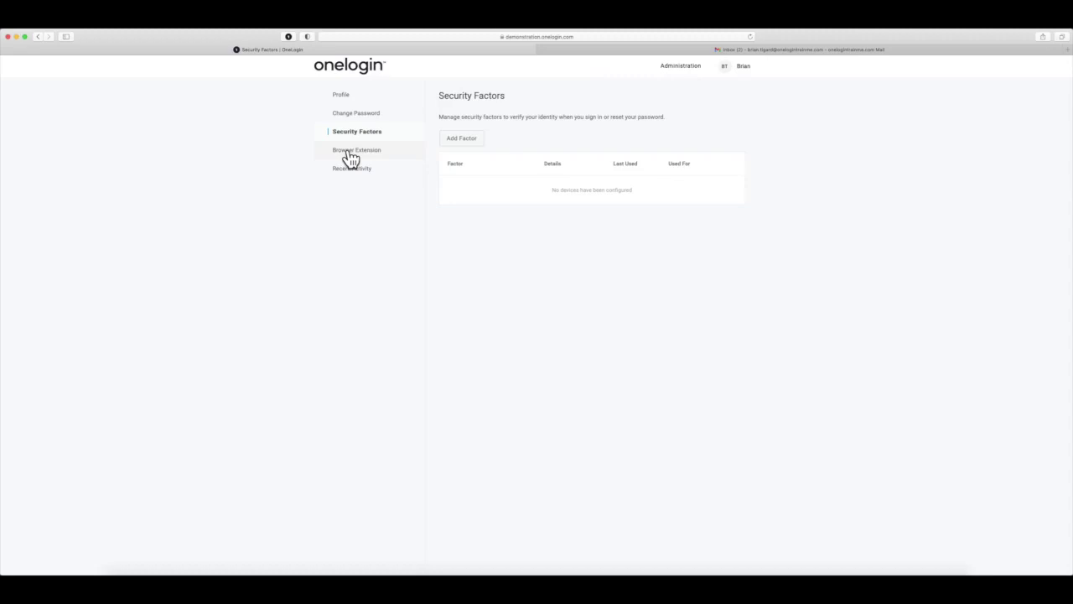
Step: View the Browser Extension and Recent Activity pages, then go to Secure Notes
{"action": "left_click", "coordinate": [350, 155]}
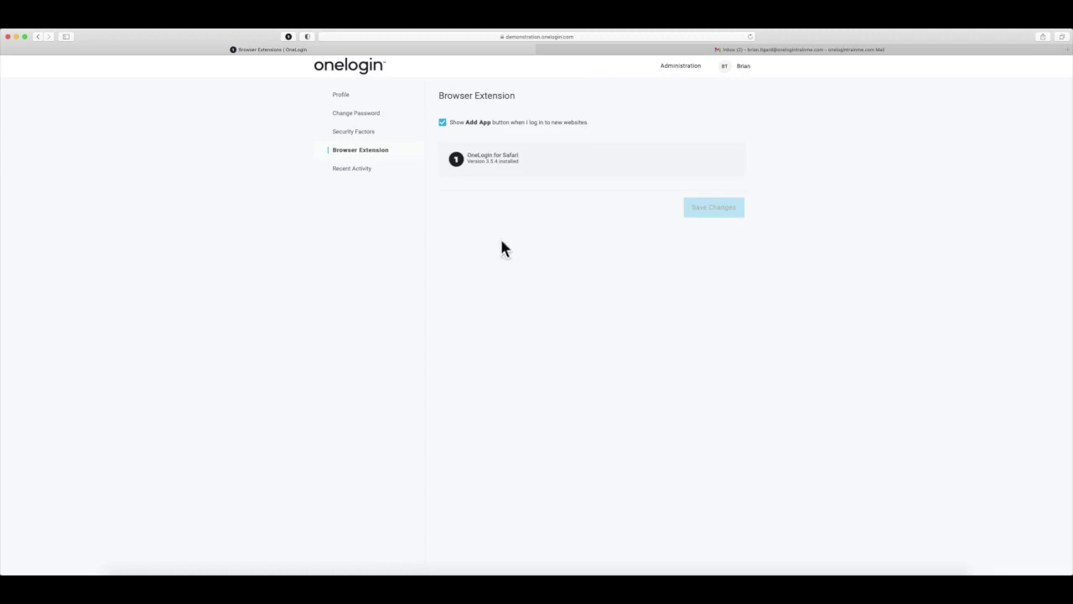
{"action": "left_click", "coordinate": [357, 168]}
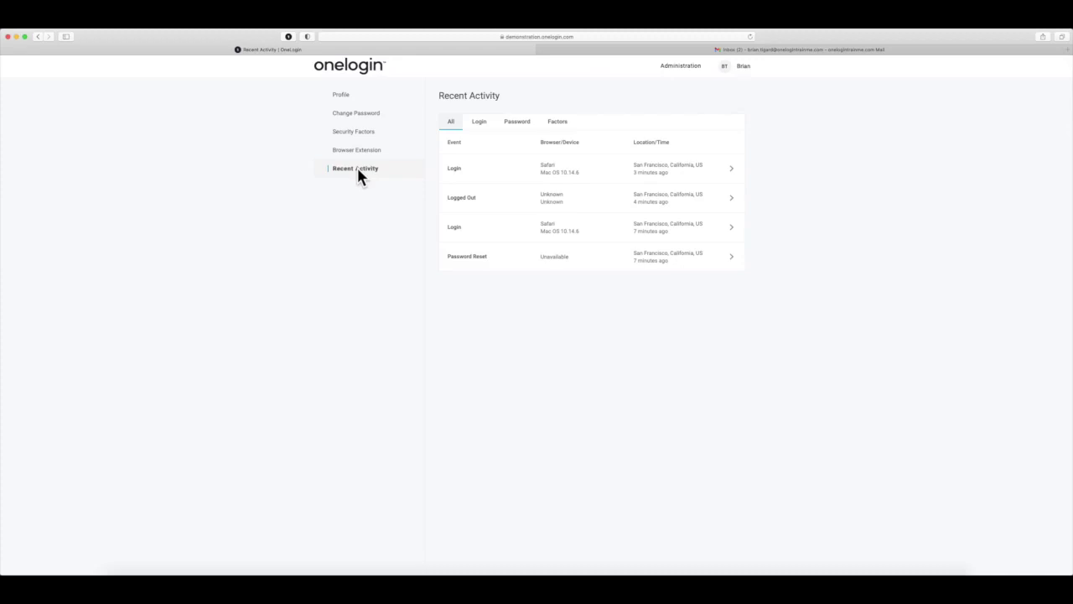
{"action": "left_click", "coordinate": [748, 74]}
{"action": "left_click", "coordinate": [729, 92]}
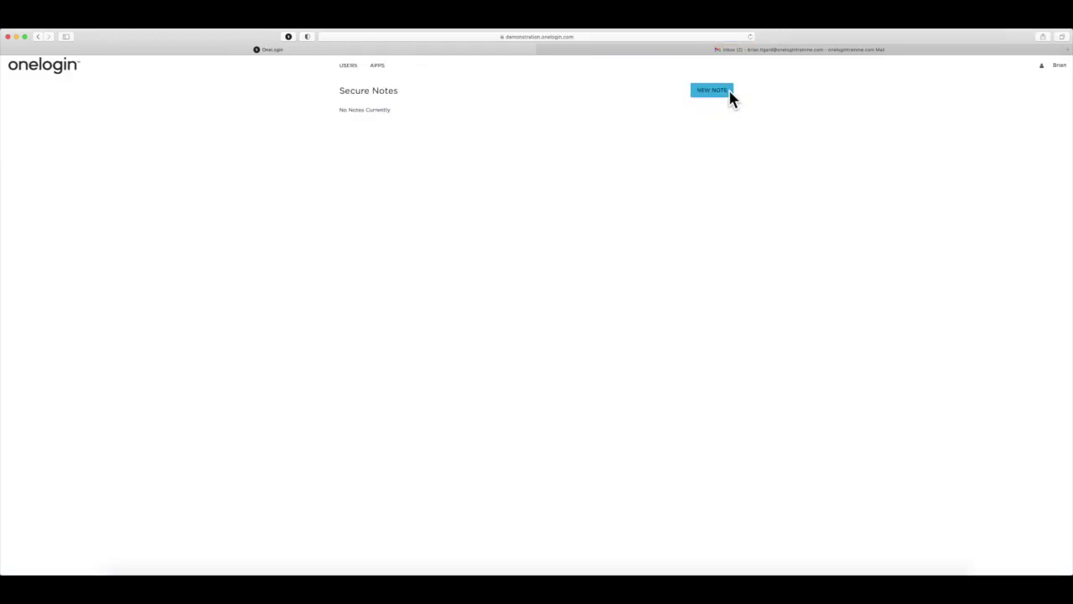
Step: Create a new secure note and type its Fedex credential content
{"action": "left_click", "coordinate": [724, 93]}
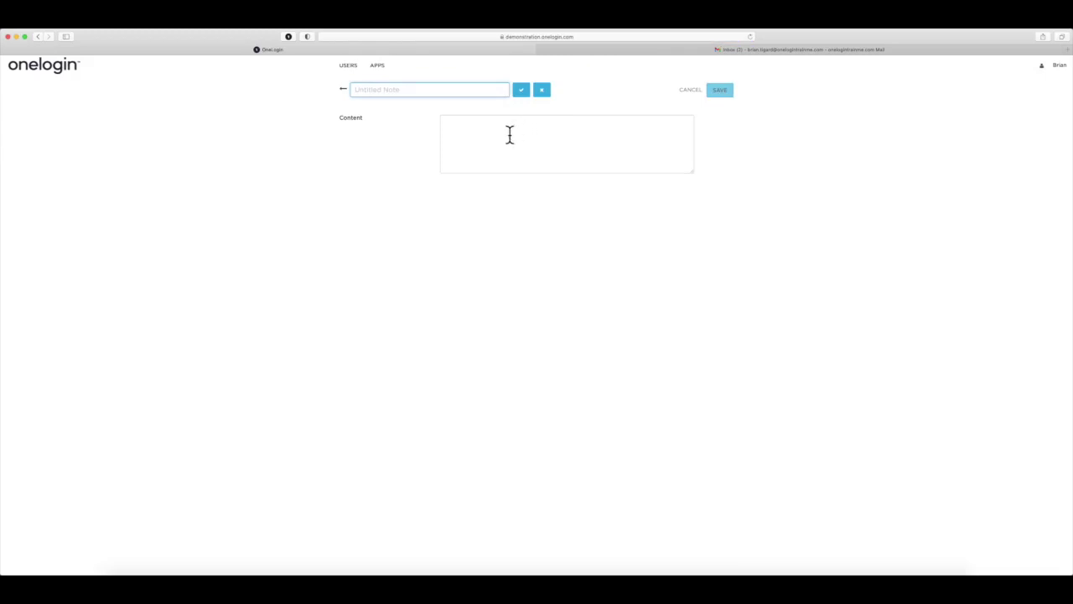
{"action": "left_click", "coordinate": [509, 135]}
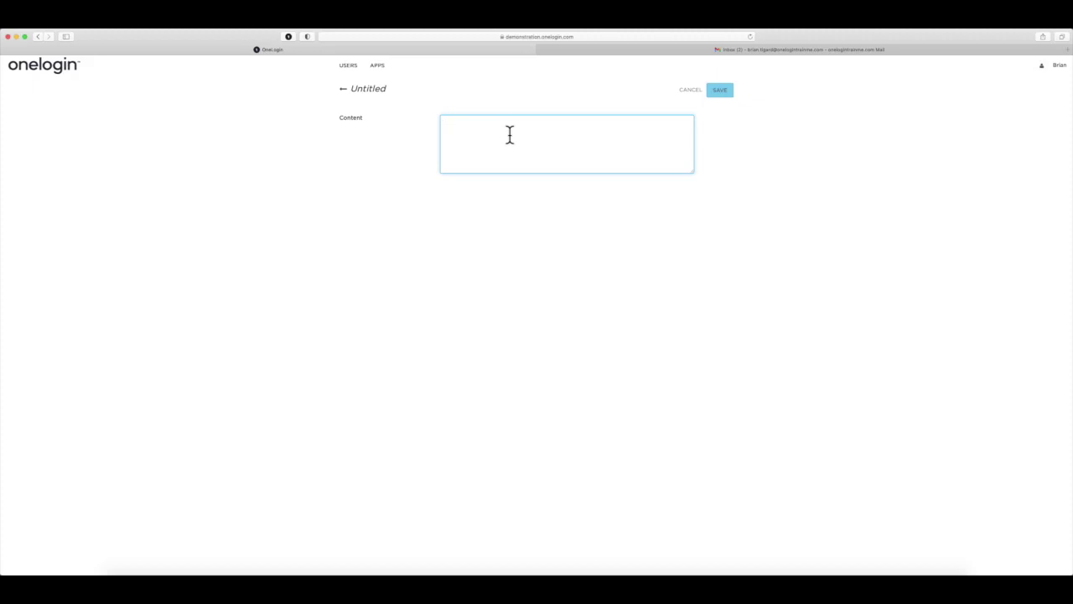
{"action": "type", "text": "ols fors for foalskjdfasdfjsald"}
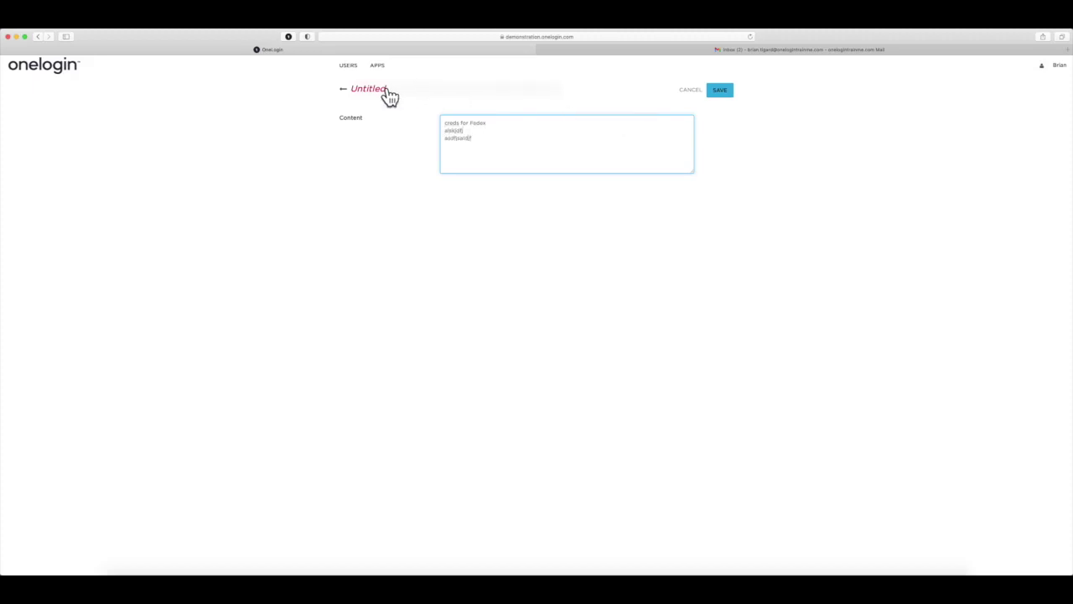
Step: Title the note 'Fedex creds' and save it
{"action": "left_click", "coordinate": [381, 90]}
{"action": "type", "text": "fedex creds"}
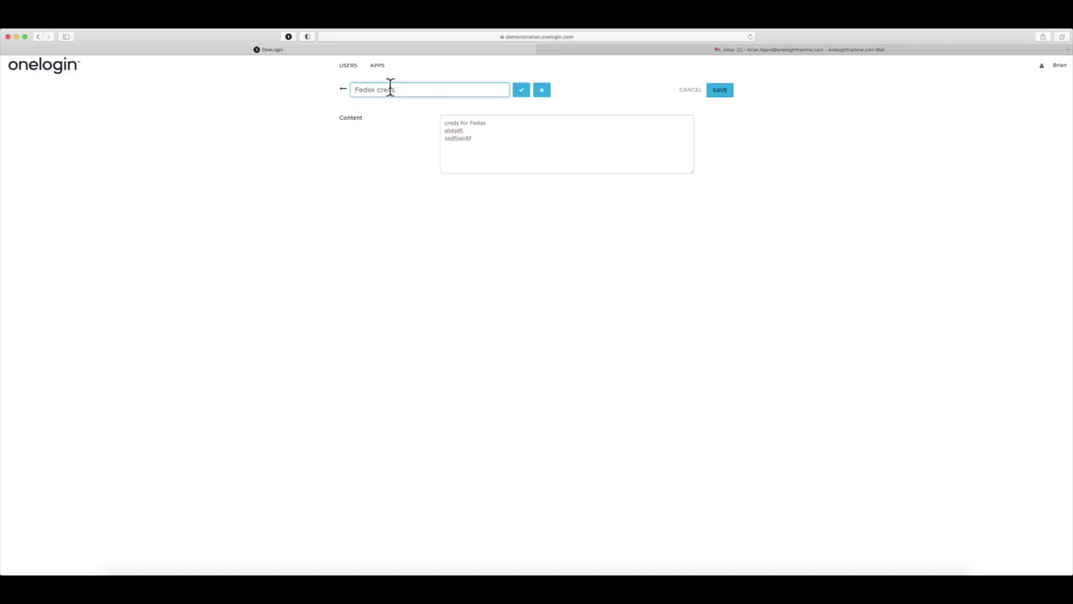
{"action": "left_click", "coordinate": [521, 91]}
{"action": "left_click", "coordinate": [719, 93]}
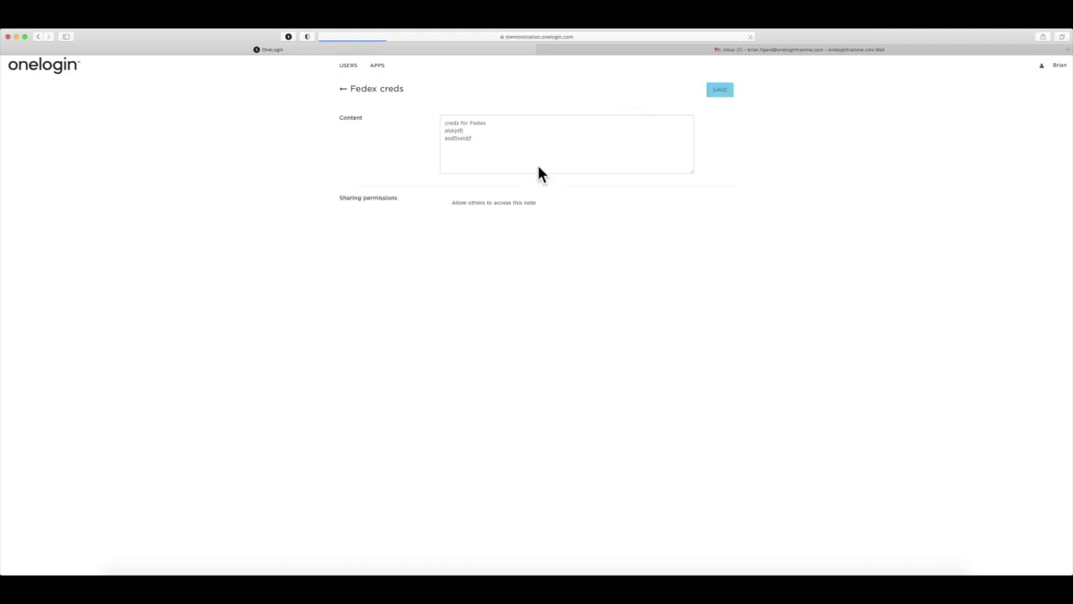
Step: Share 'Fedex creds' with one individual user with read and write access, save, and return home
{"action": "left_click", "coordinate": [443, 204]}
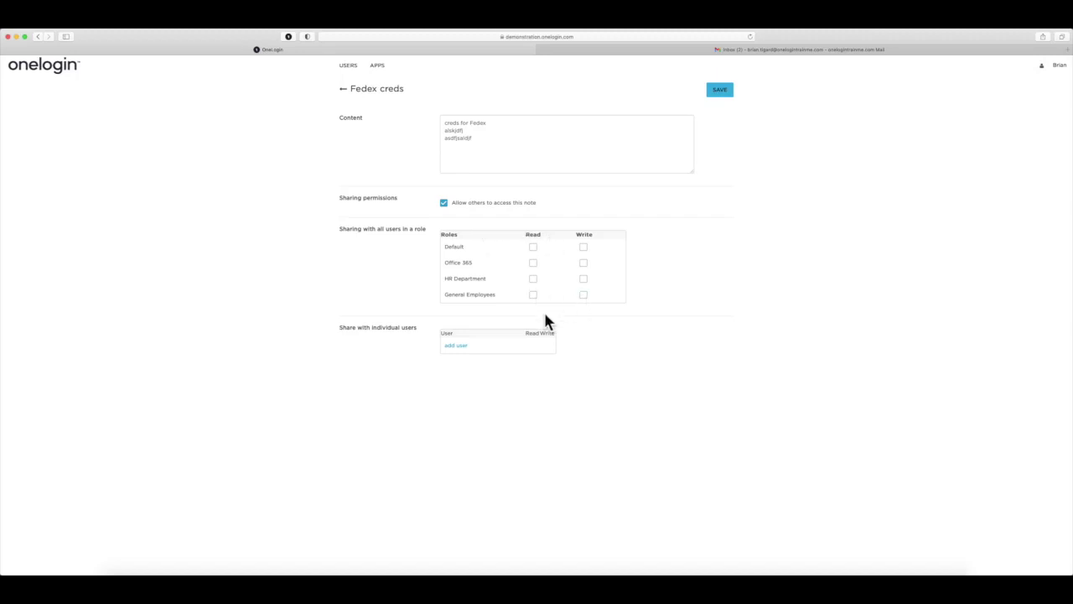
{"action": "left_click", "coordinate": [455, 346]}
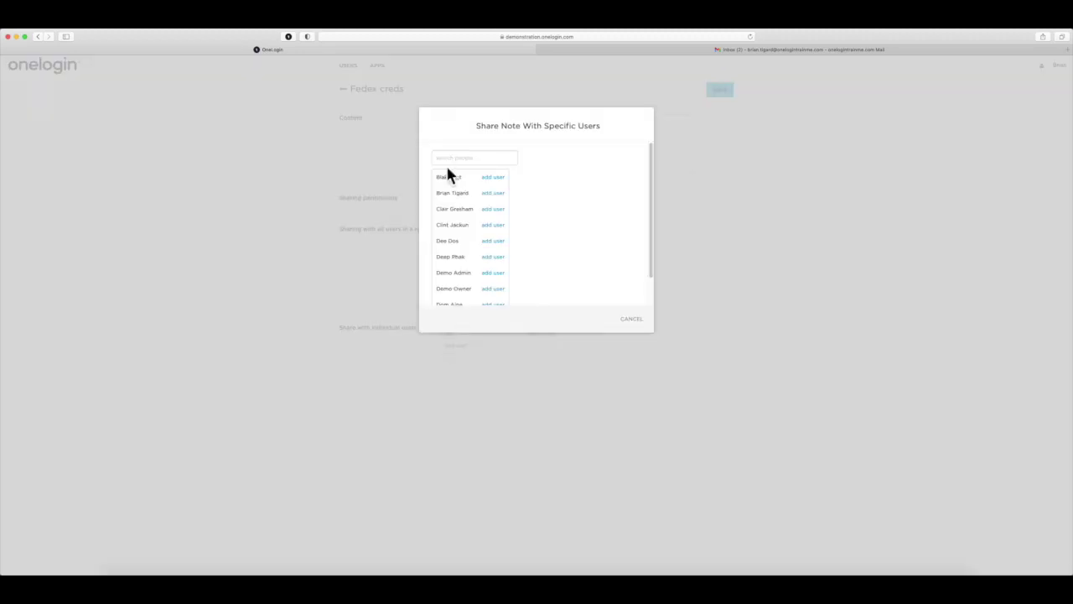
{"action": "left_click", "coordinate": [492, 209]}
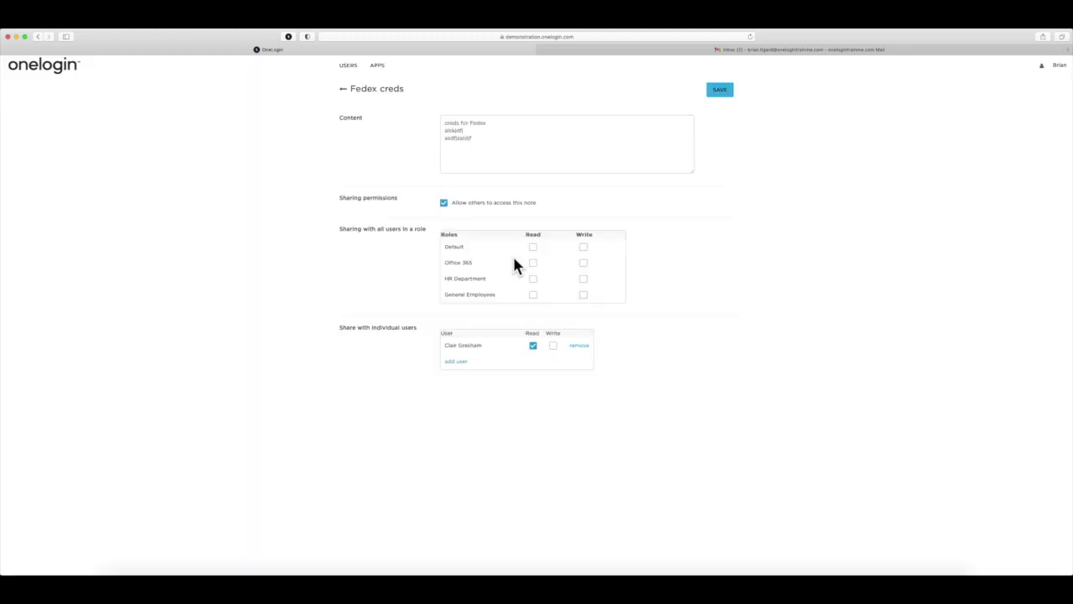
{"action": "left_click", "coordinate": [554, 345]}
{"action": "left_click", "coordinate": [719, 90]}
{"action": "left_click", "coordinate": [60, 69]}
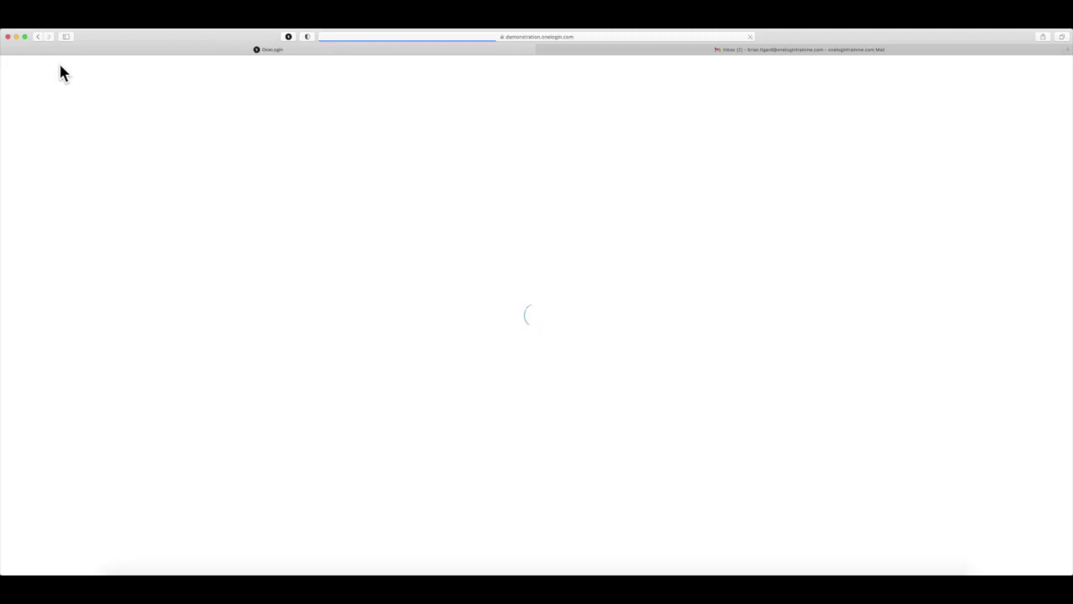